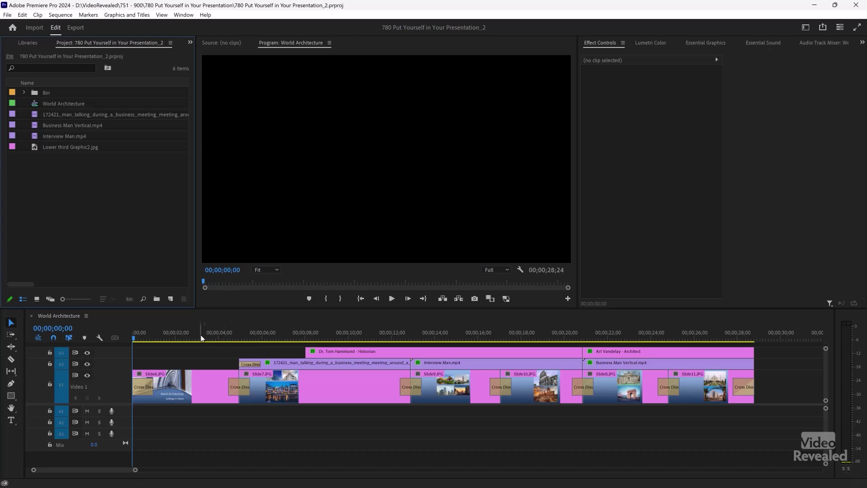
Step: Play the finished World Architecture example sequence to its end, then expand the Bin folder
click(200, 335)
key(space)
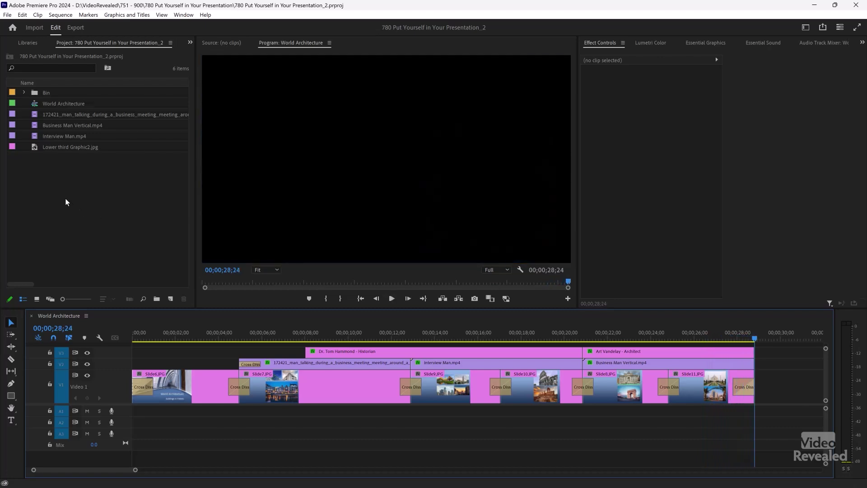
click(24, 93)
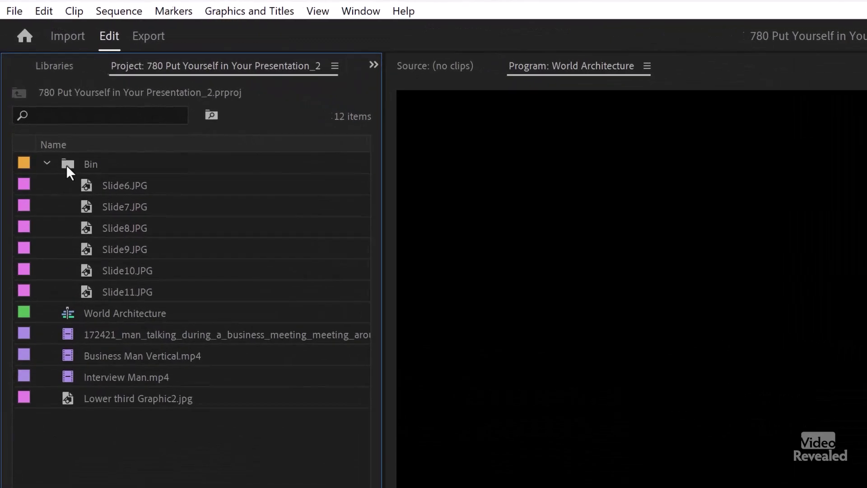
Step: Preview Slide6.JPG, then build a Bin sequence from the folder's six slide JPGs and scrub through it
click(38, 103)
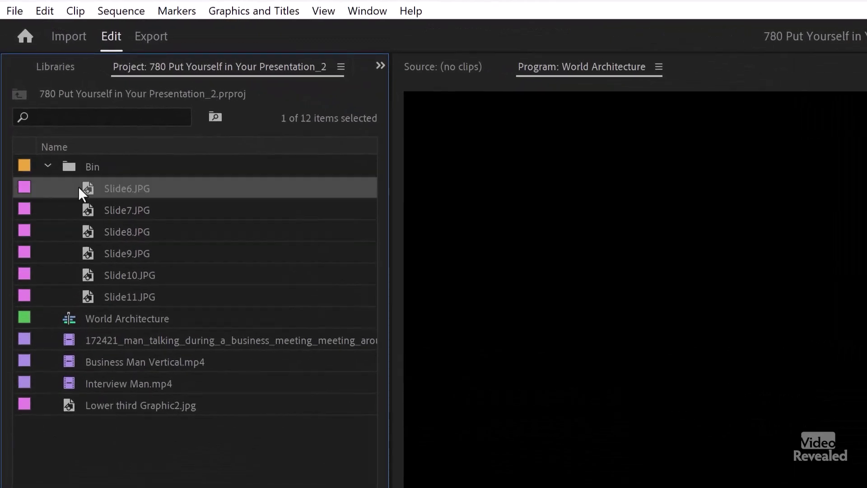
double_click(81, 189)
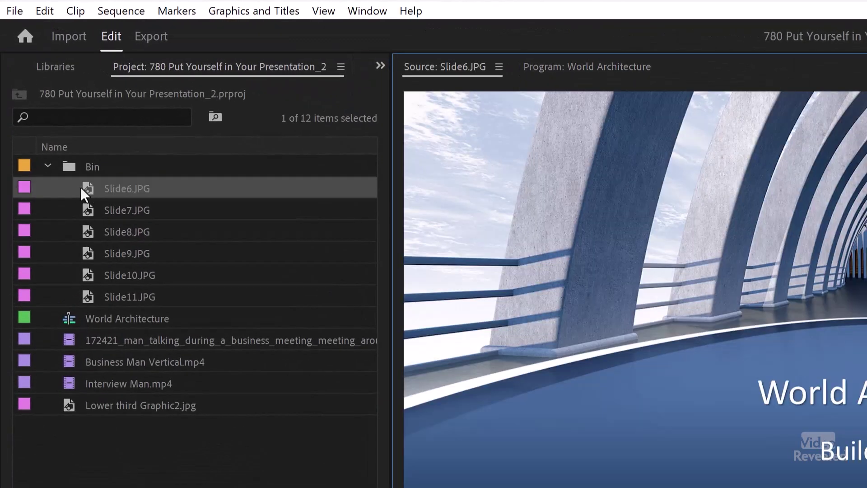
click(65, 162)
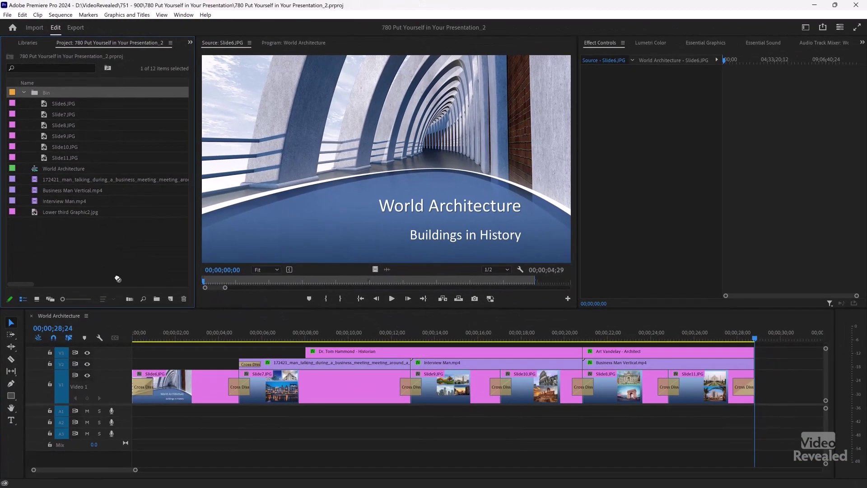
drag(175, 299, 175, 302)
drag(144, 332, 300, 353)
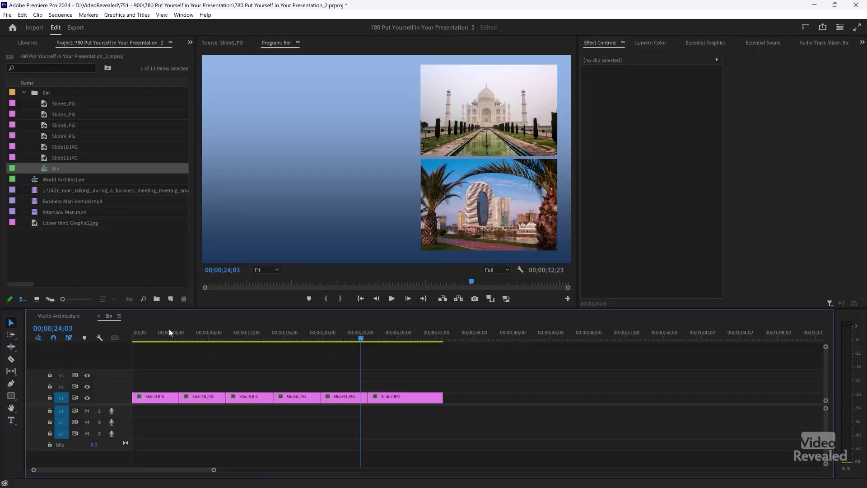
drag(169, 329, 246, 352)
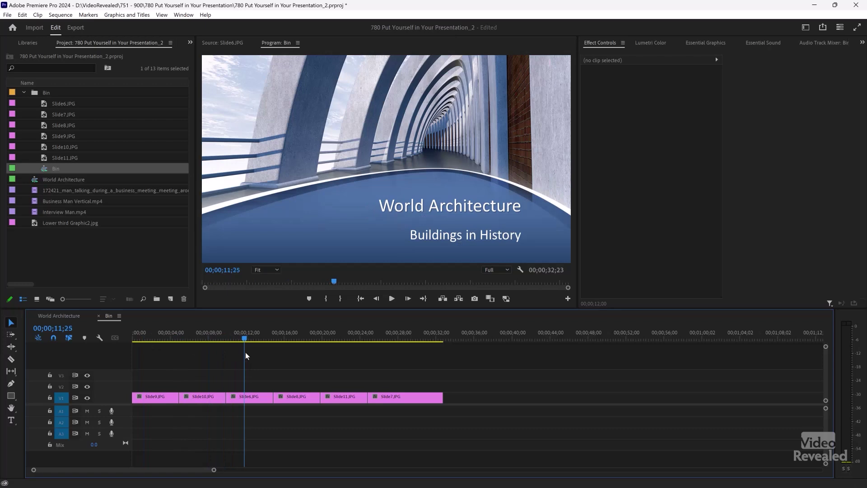
Step: Insert Slide6.JPG at the start of V1 ahead of Slide9, fit the timeline, and collapse the Bin folder
drag(247, 398, 178, 403)
drag(186, 334, 374, 346)
key(backslash)
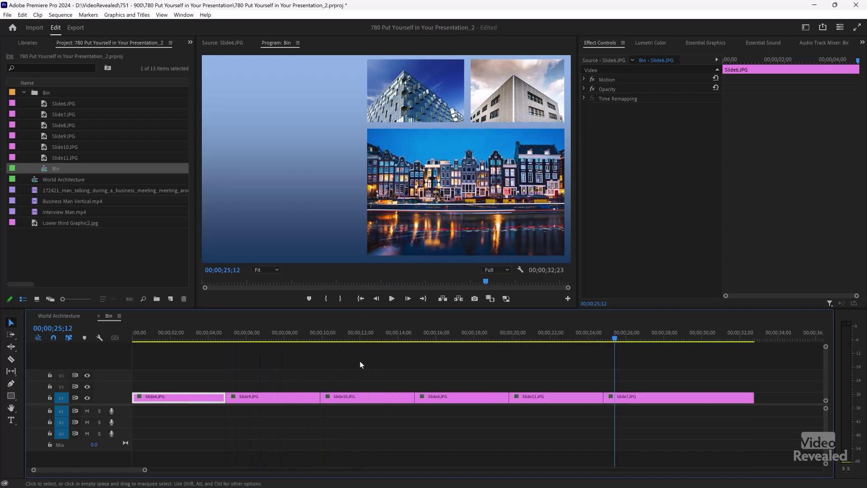
click(25, 92)
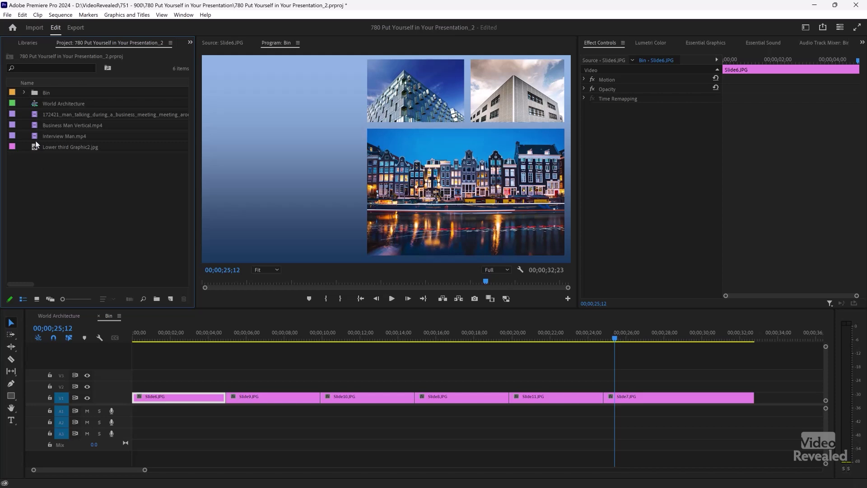
Step: Put the 172421 talking-man clip on V2 at about 5 s, keeping its Motion Scale at 100%
drag(36, 118, 243, 391)
drag(243, 338, 280, 338)
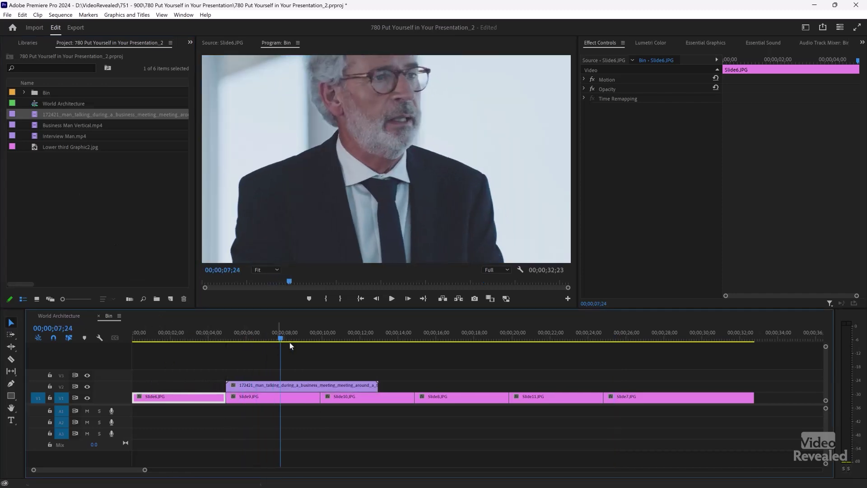
click(307, 387)
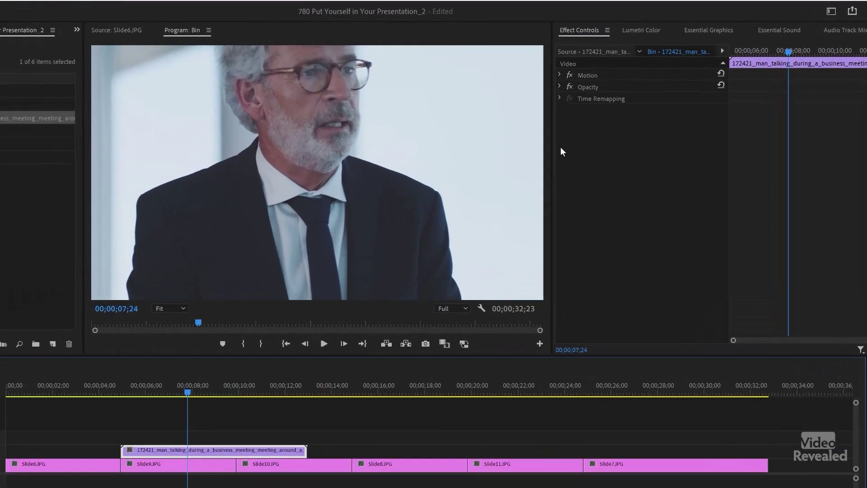
click(559, 75)
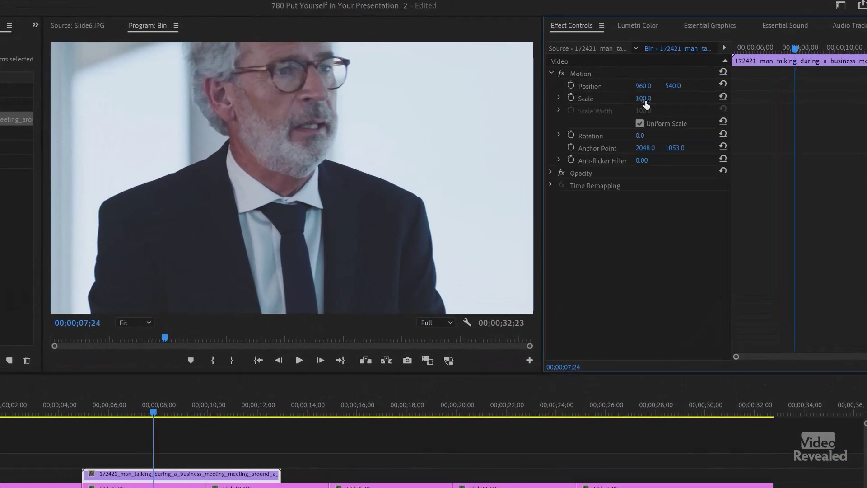
drag(646, 100, 622, 99)
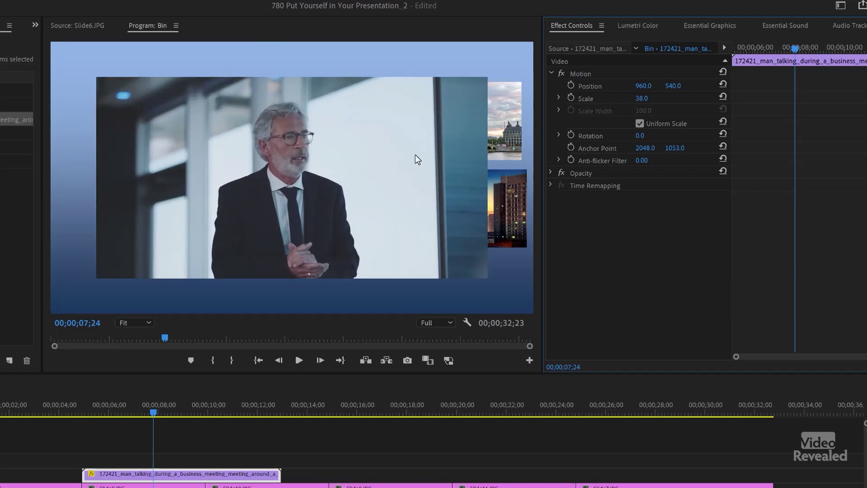
click(723, 71)
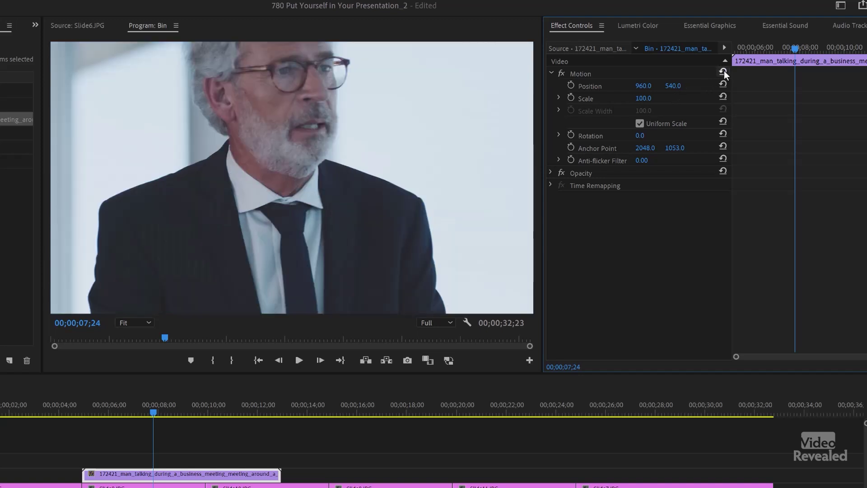
click(551, 73)
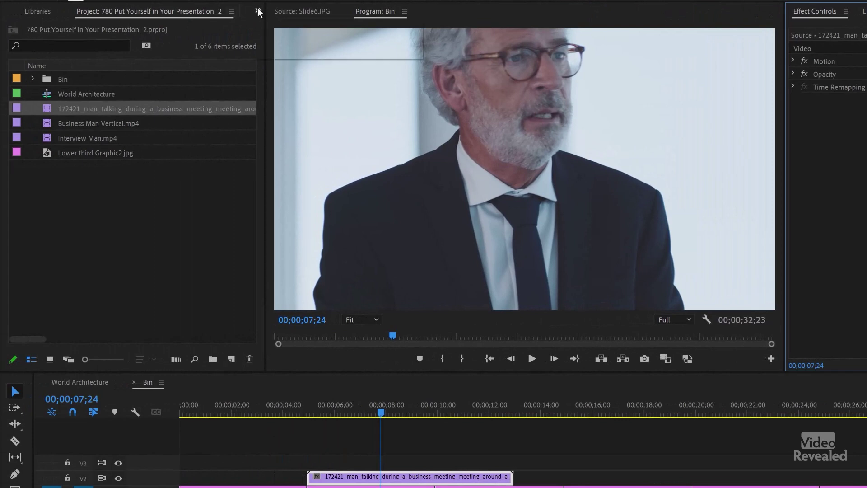
Step: Apply the Transform and Crop effects to the talking-man clip from an Effects search for 'transf'
click(257, 9)
click(277, 26)
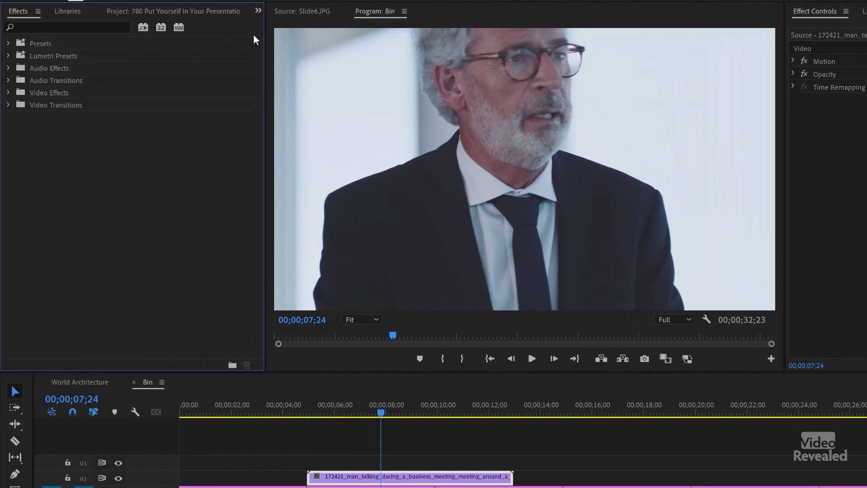
click(111, 28)
text(transfor)
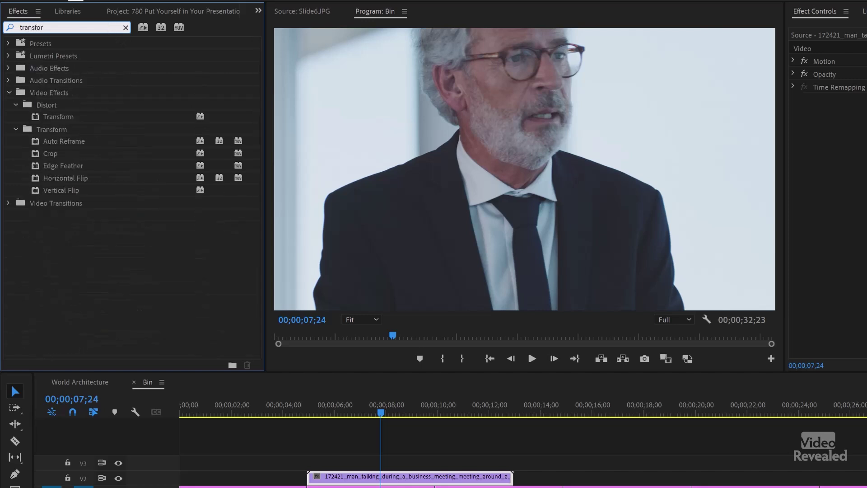
double_click(63, 116)
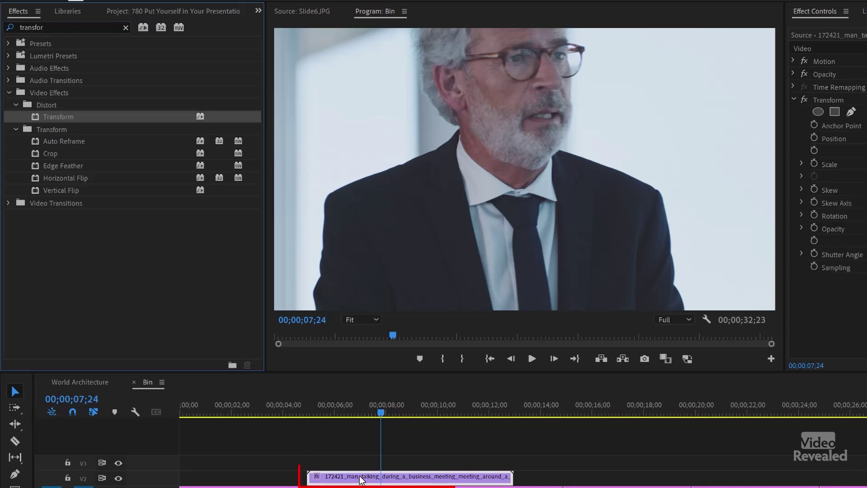
click(34, 117)
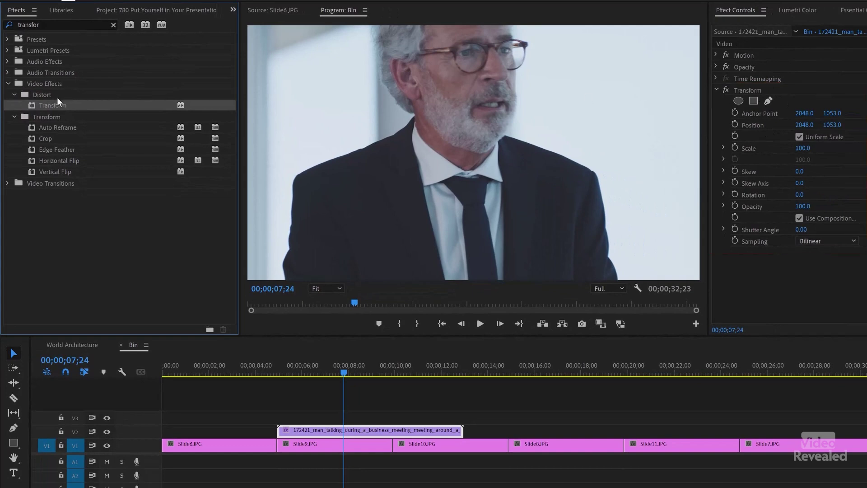
double_click(31, 139)
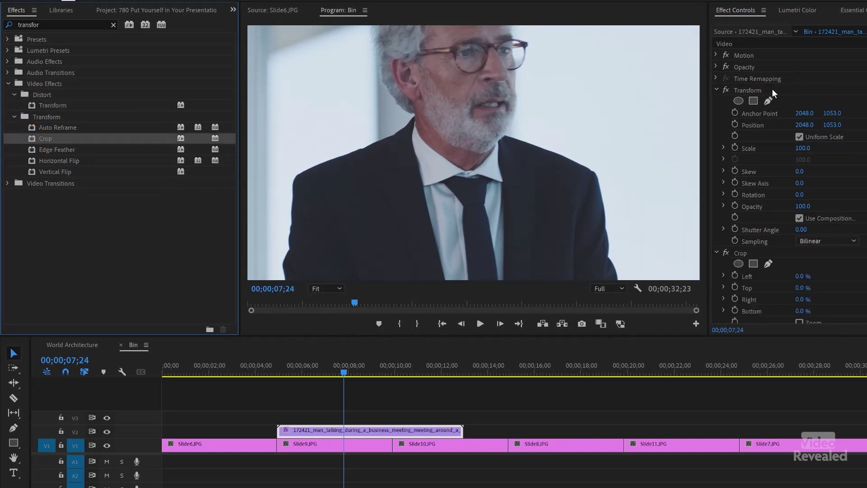
click(752, 90)
Step: Set Transform Scale to 43, crop 37% left and 41% right, and shift Position X to 1987
click(744, 252)
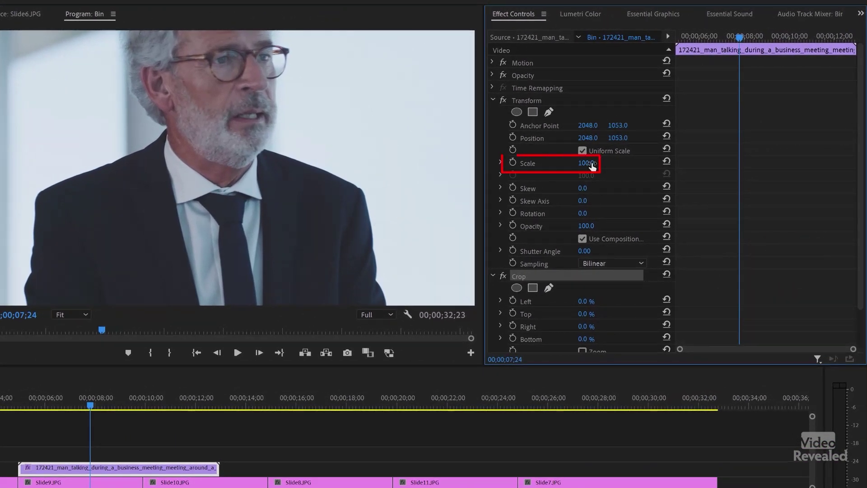
drag(592, 167, 567, 166)
scroll(701, 215, down, 2)
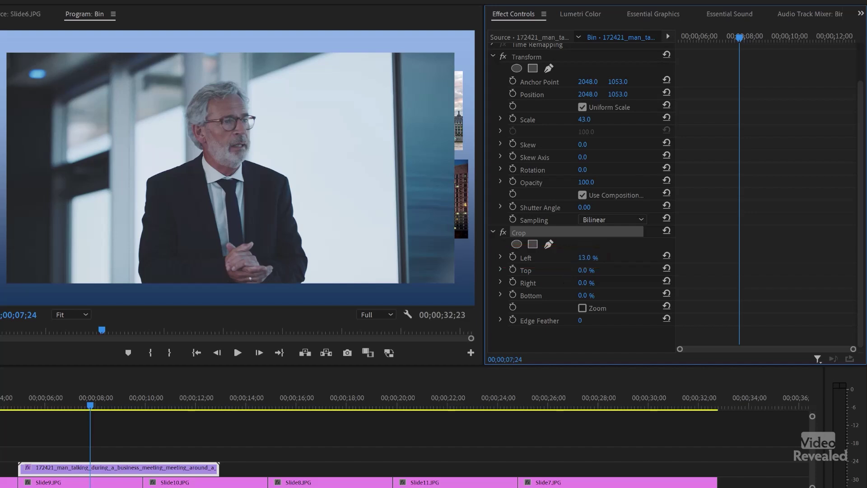
drag(584, 258, 587, 257)
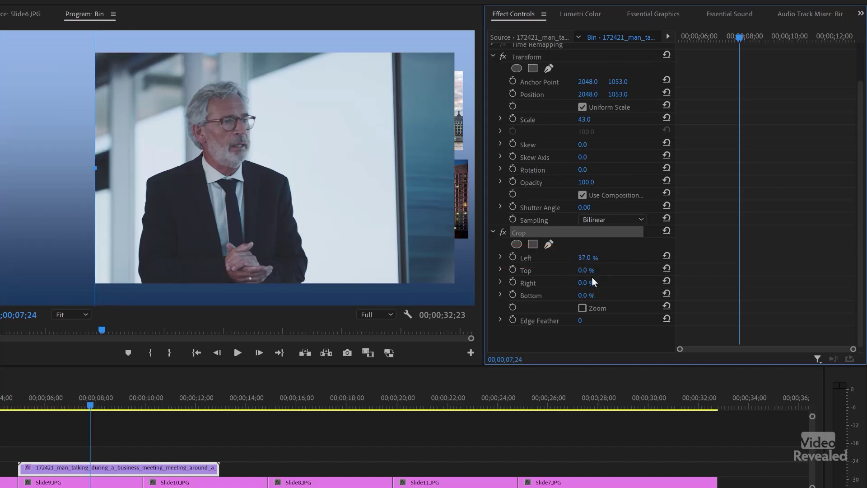
drag(585, 283, 594, 271)
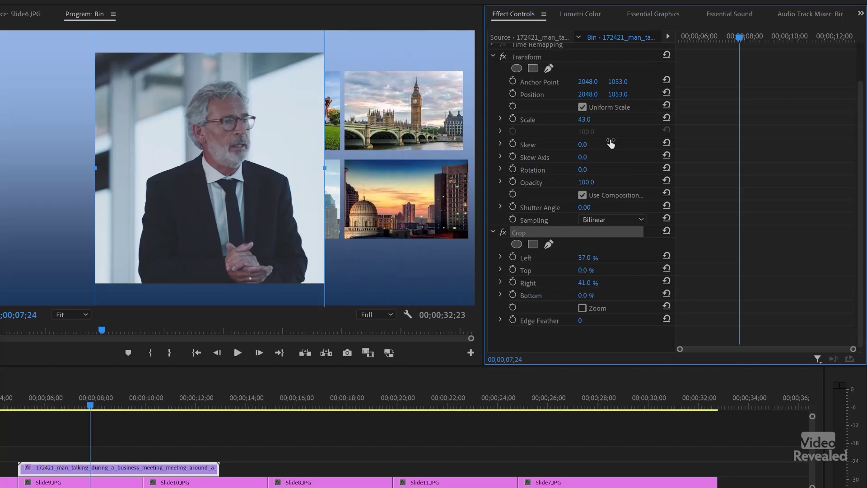
scroll(612, 144, up, 2)
mouse_move(588, 118)
mouse_down()
mouse_move(499, 118)
mouse_move(577, 117)
mouse_move(556, 118)
mouse_up()
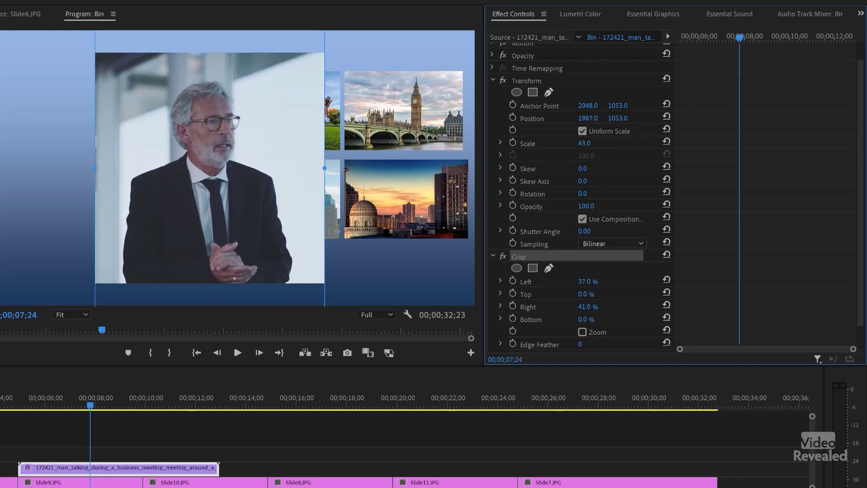
Step: Move the presenter panel left to Motion position 501, 540 with Transform scale 55 and Motion scale 80
scroll(497, 67, up, 2)
click(491, 63)
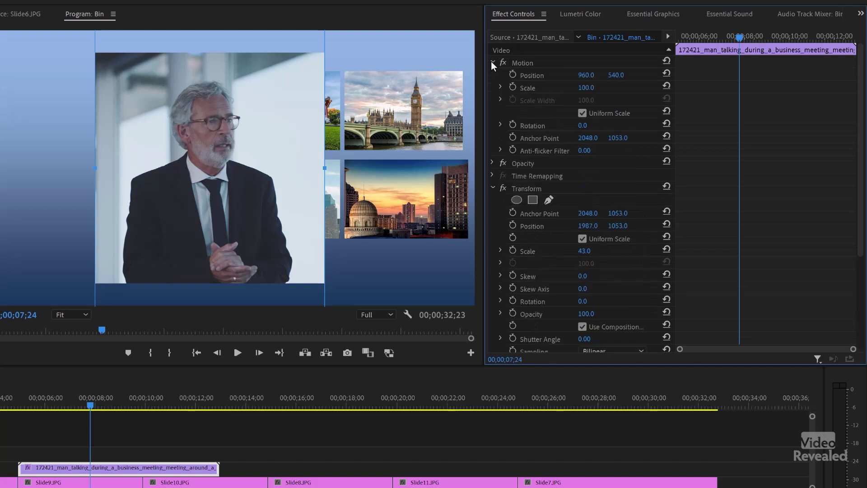
drag(587, 75, 421, 75)
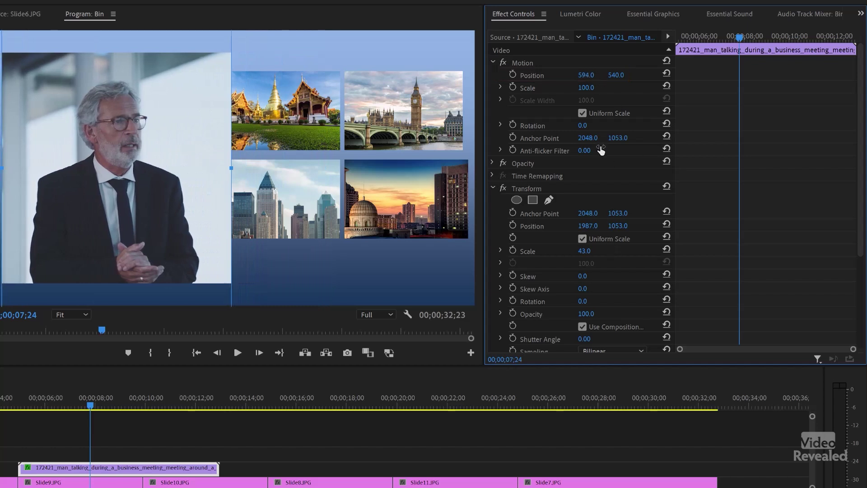
drag(584, 251, 588, 252)
mouse_move(586, 88)
mouse_down()
mouse_move(579, 88)
mouse_move(585, 75)
mouse_move(571, 75)
mouse_up()
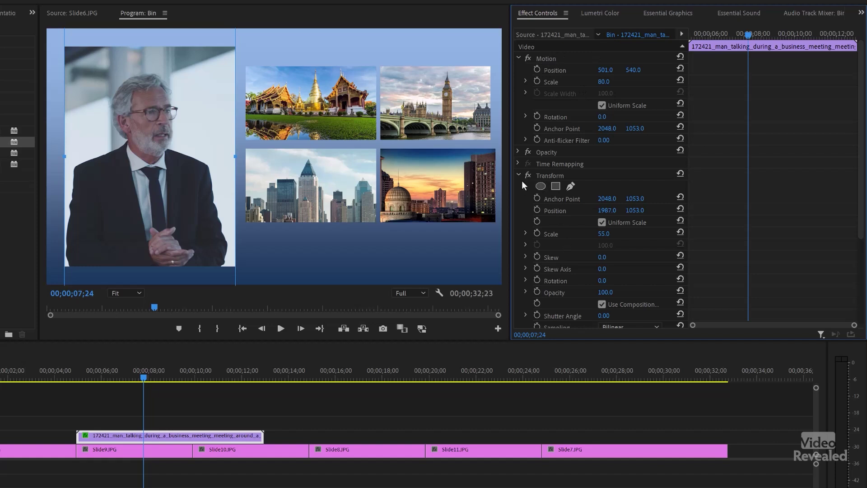
scroll(575, 194, down, 5)
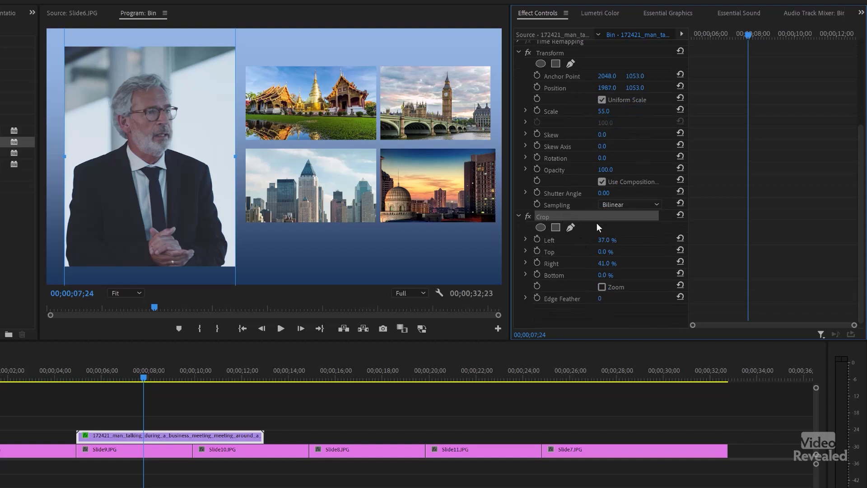
drag(150, 361, 69, 370)
key(space)
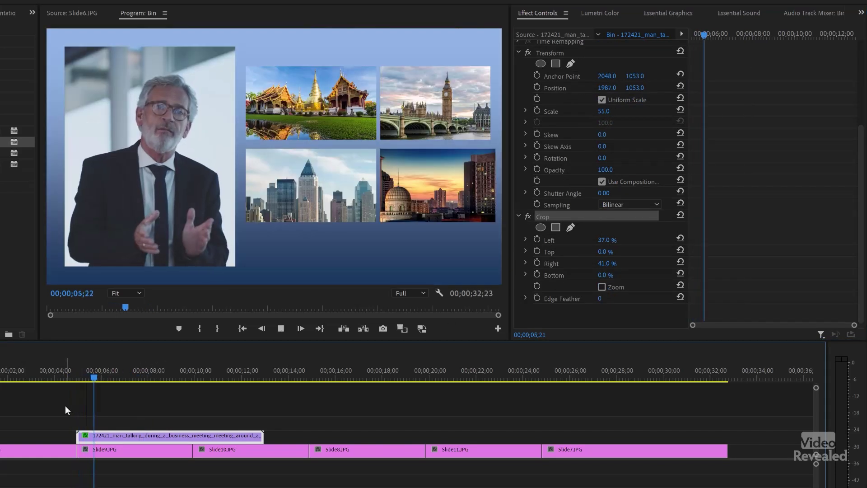
key(space)
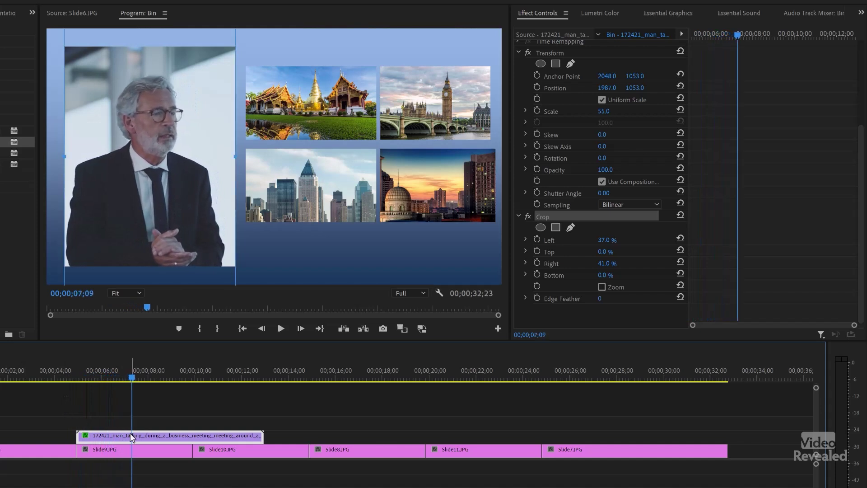
Step: Enlarge the speaker to Motion scale 81 and Transform scale 62, positioned at 509, 540
scroll(571, 131, up, 5)
scroll(571, 131, up, 1)
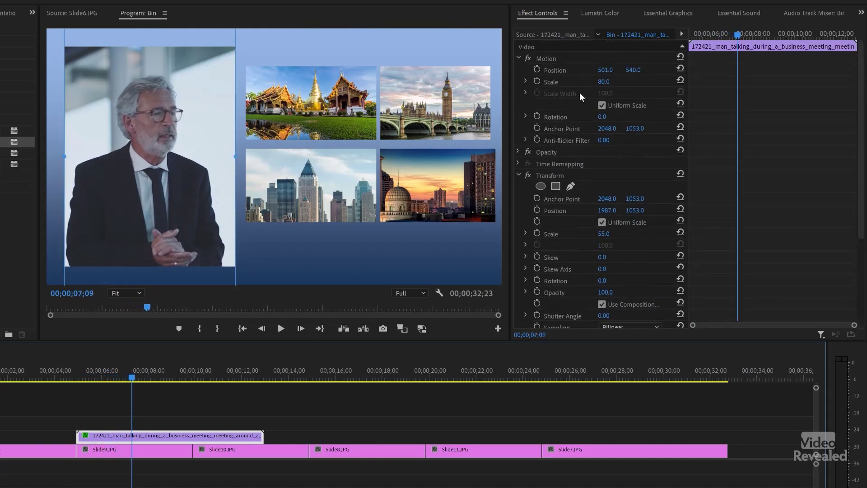
drag(601, 88, 603, 87)
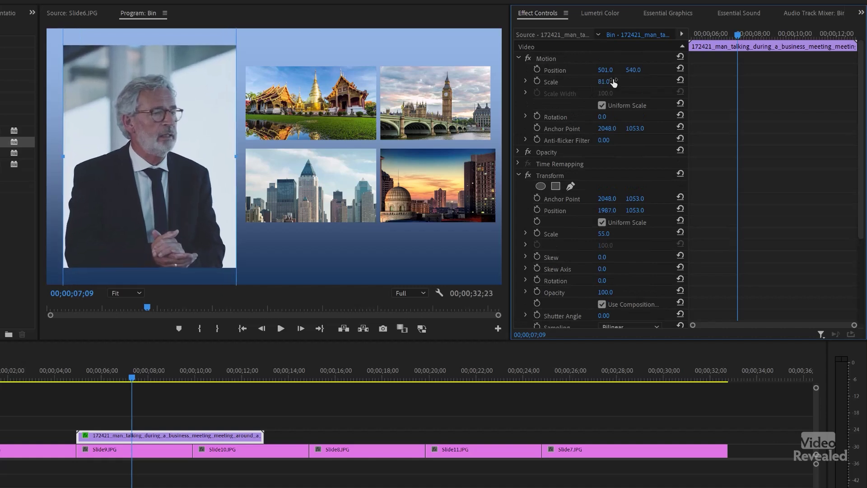
scroll(633, 253, down, 6)
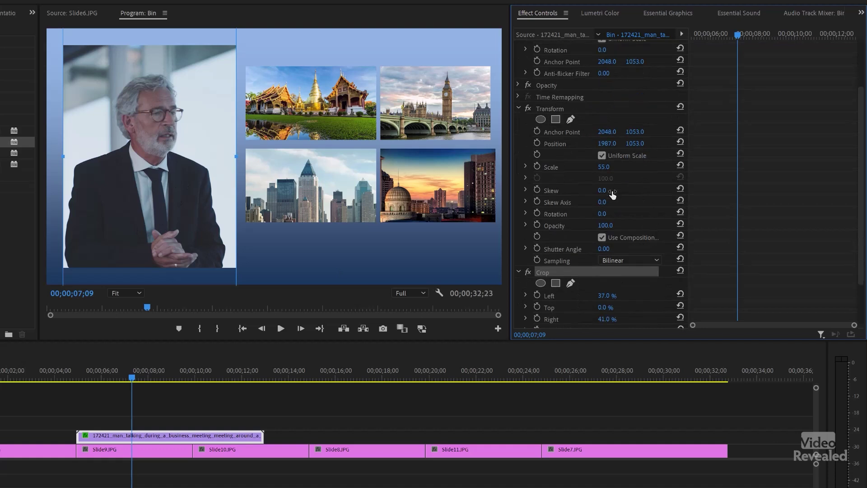
mouse_move(604, 167)
mouse_down()
mouse_move(618, 167)
mouse_move(606, 167)
mouse_up()
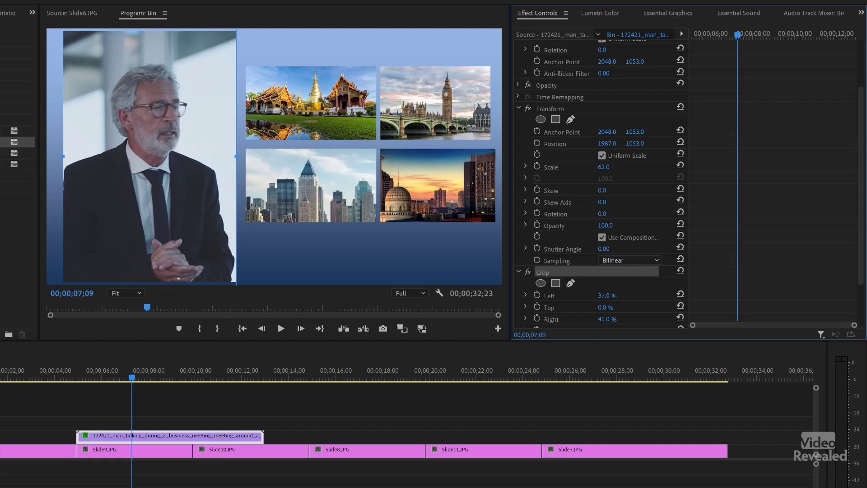
scroll(628, 131, up, 6)
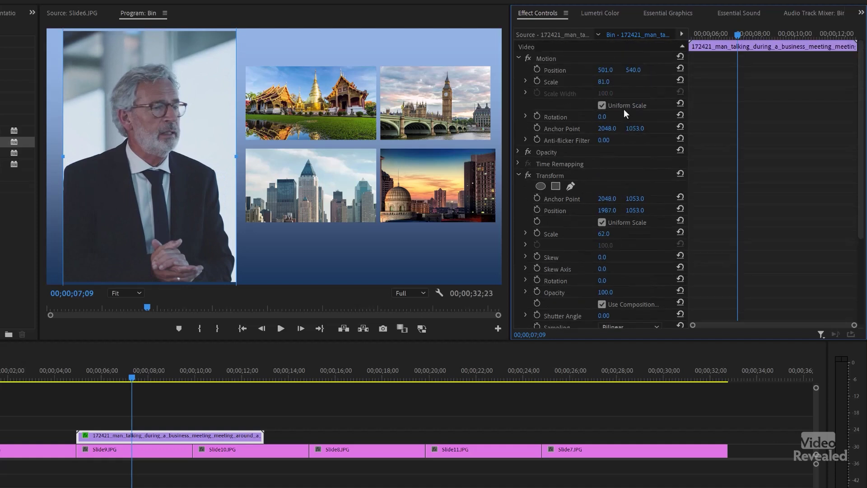
mouse_move(604, 73)
mouse_down()
mouse_move(519, 72)
mouse_move(621, 72)
mouse_move(610, 71)
mouse_up()
drag(142, 376, 228, 389)
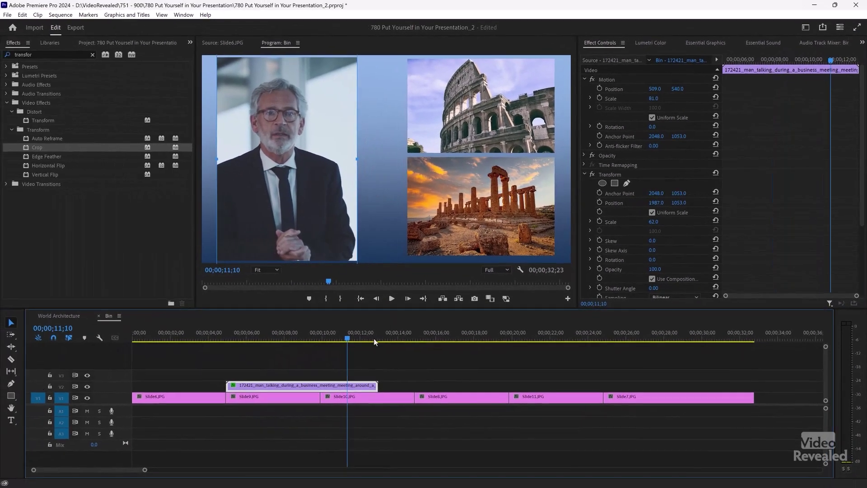
Step: Add Business Man Vertical.mp4 to V2 right after the talking-man clip and select it
click(145, 45)
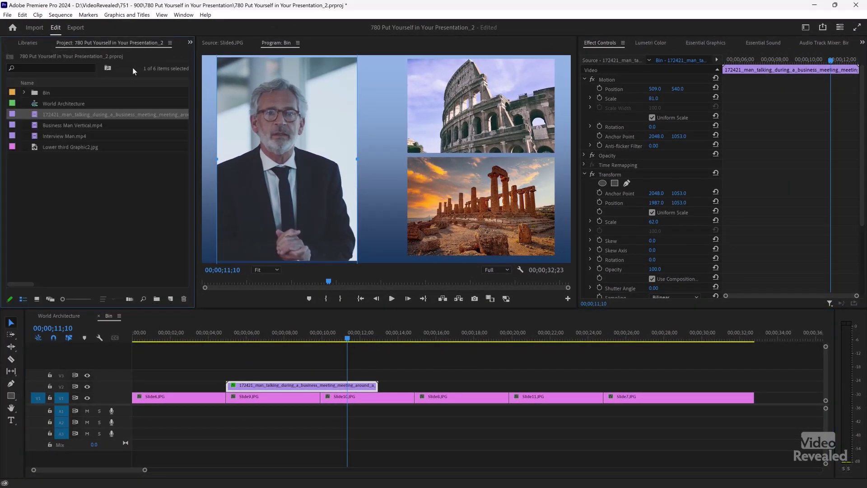
drag(36, 128, 381, 392)
drag(395, 344, 415, 341)
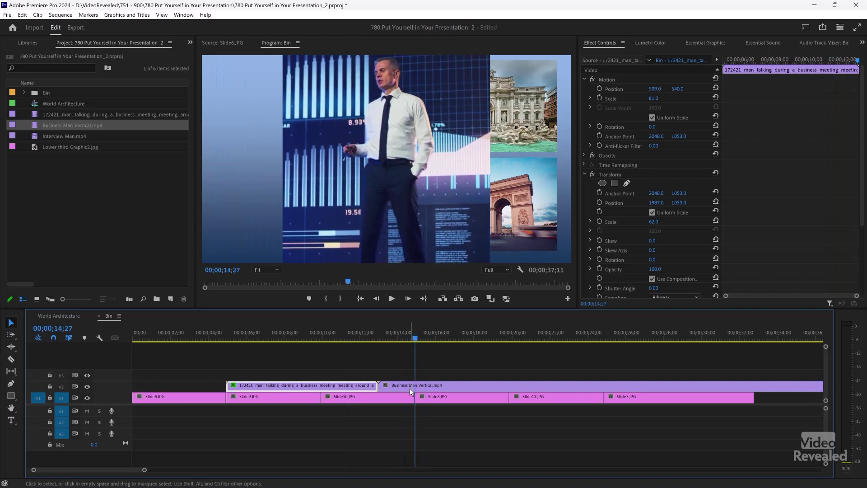
click(410, 386)
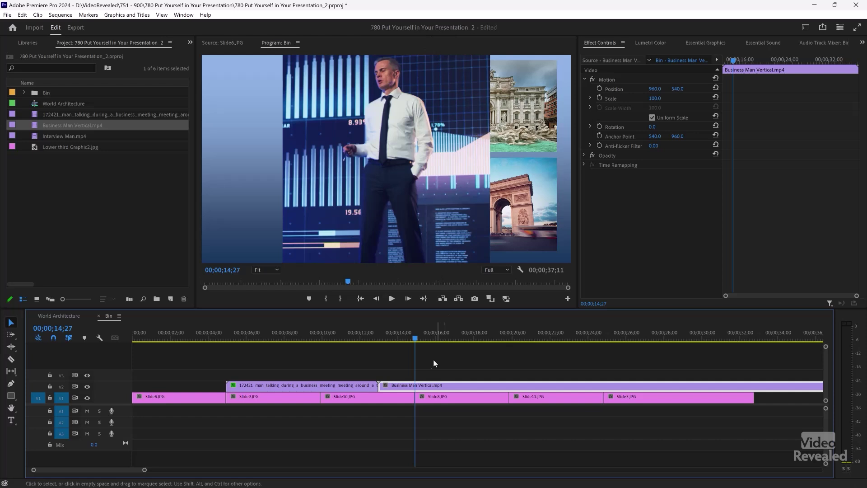
Step: Scrub the Business Man Vertical clip's Motion Scale down to 64
drag(657, 101, 641, 101)
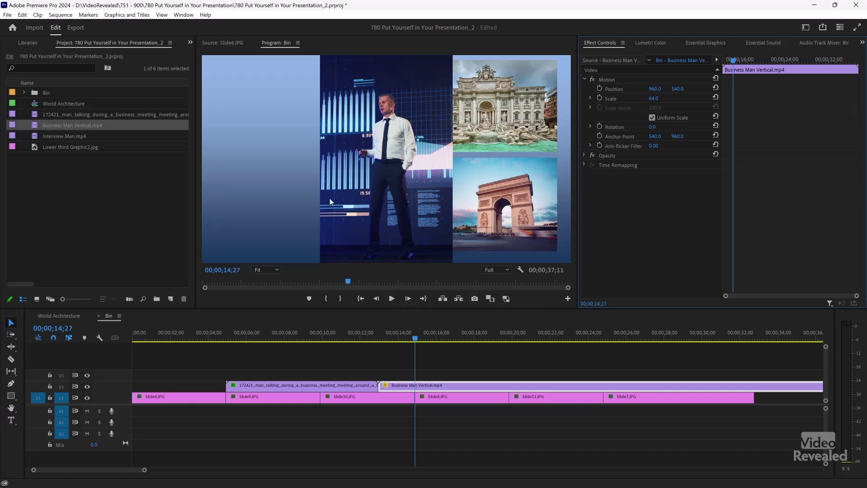
Step: Apply Crop to the Business Man clip (Top 19%, Bottom 10%) and set Position X to 564
click(191, 43)
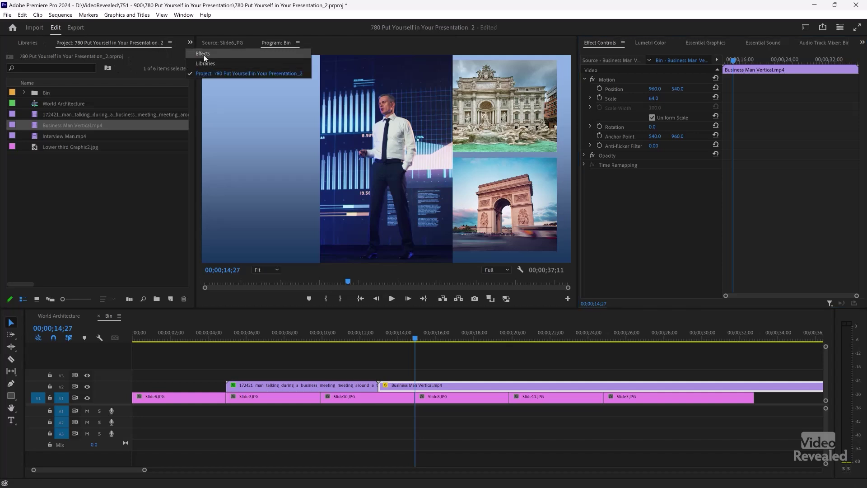
click(205, 55)
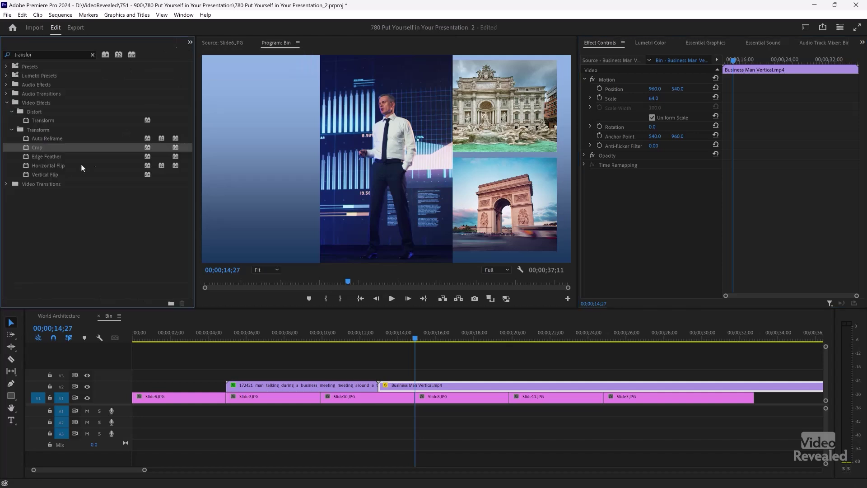
double_click(28, 148)
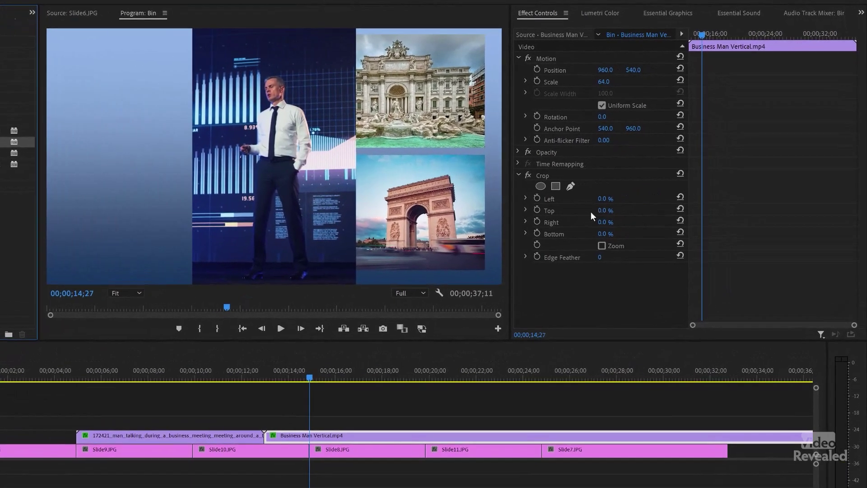
drag(599, 215, 615, 234)
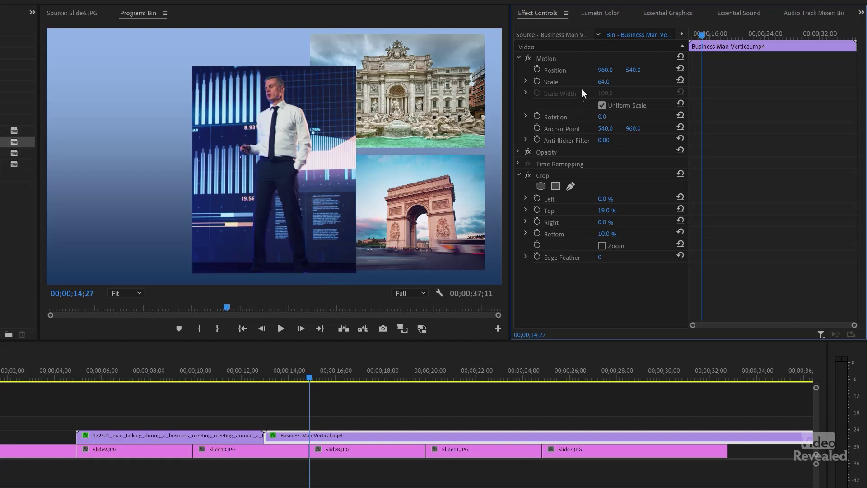
drag(605, 73, 216, 75)
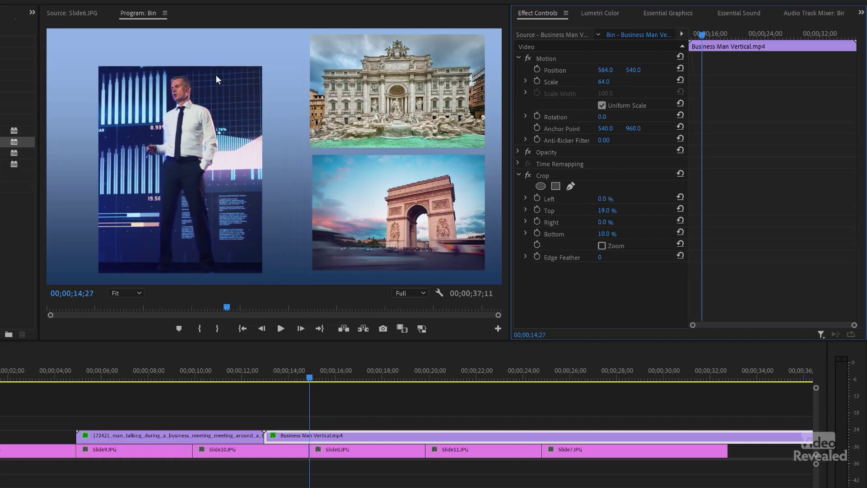
Step: Reposition the Business Man video within the left panel and scale it to 73
click(210, 102)
mouse_move(228, 115)
mouse_down()
mouse_move(257, 84)
mouse_move(210, 99)
mouse_move(234, 107)
mouse_up()
drag(604, 86, 627, 87)
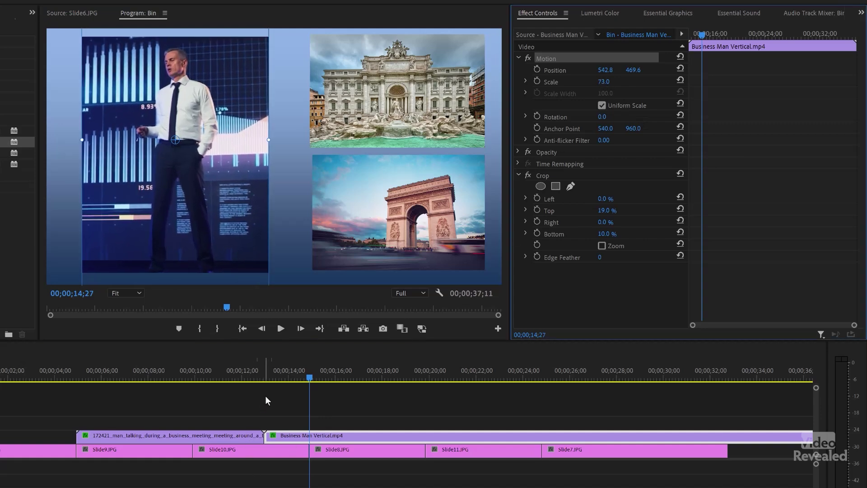
Step: Play the sequence from just before the Business Man clip to check the layout
drag(284, 379, 262, 379)
key(space)
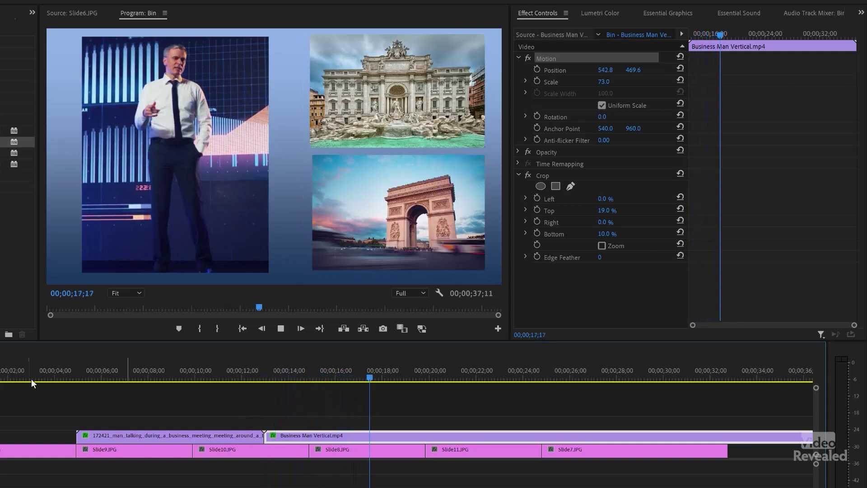
key(space)
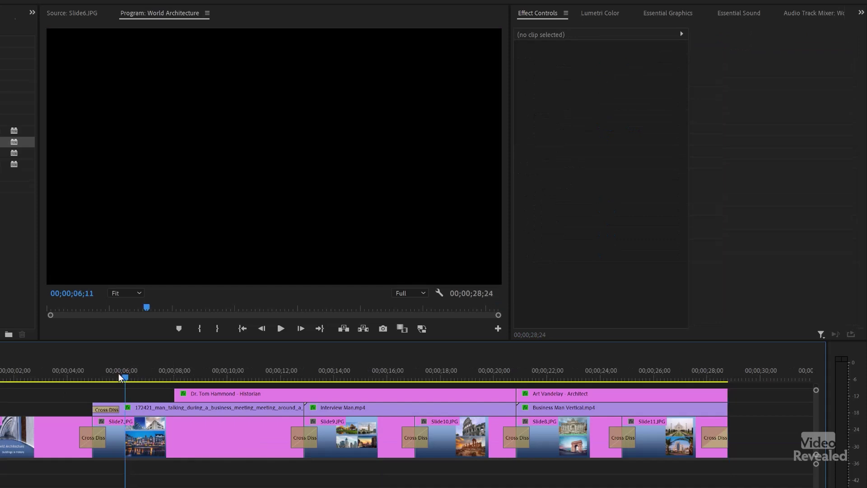
drag(129, 378, 69, 379)
key(space)
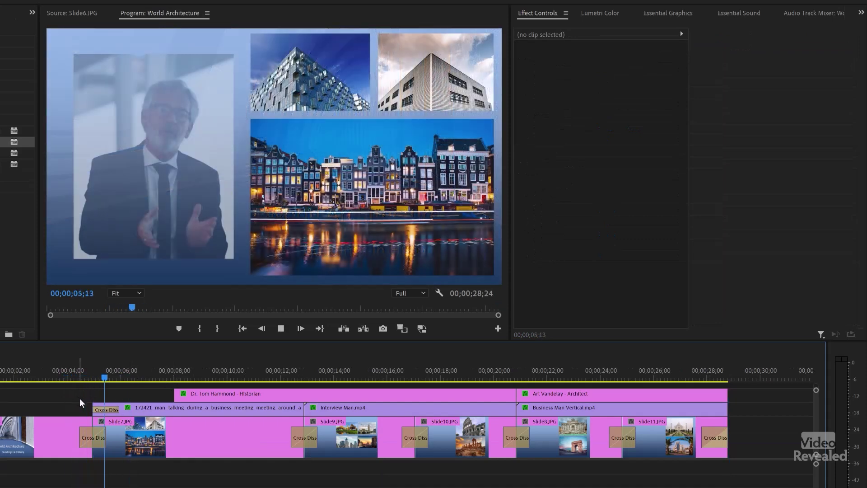
click(194, 394)
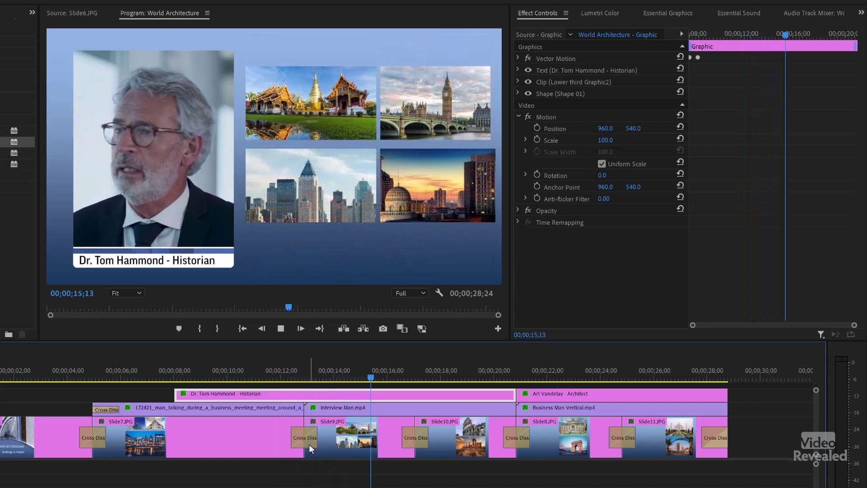
drag(303, 369, 337, 373)
key(space)
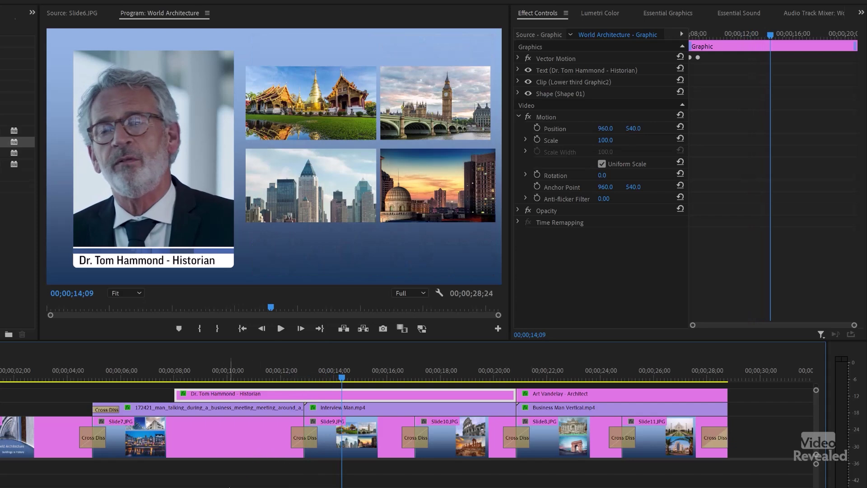